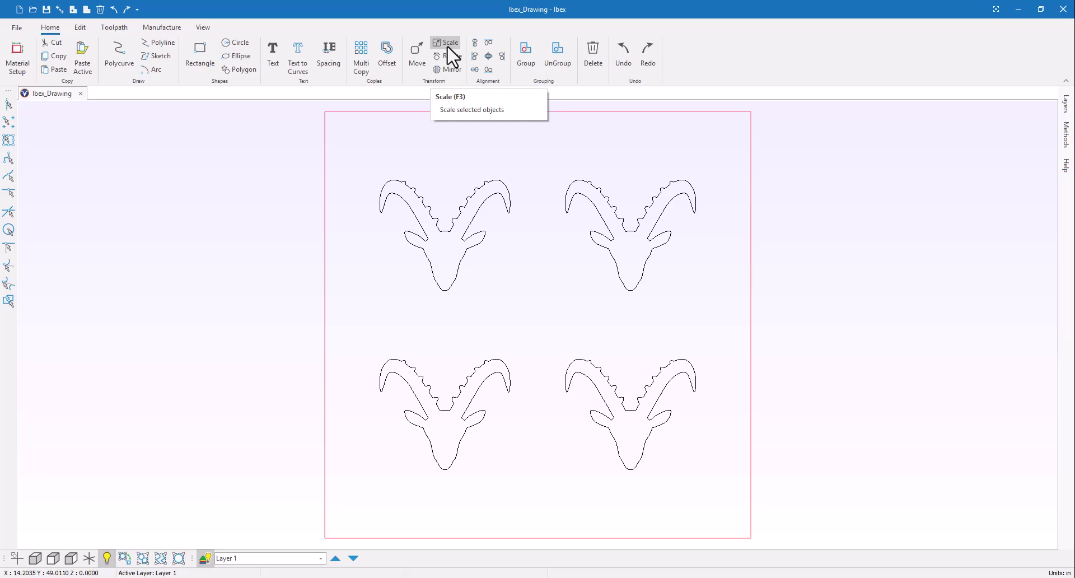
- Scale the upper-left ibex head proportionally by a factor of 1.5 and deselect it
left_click(446, 42)
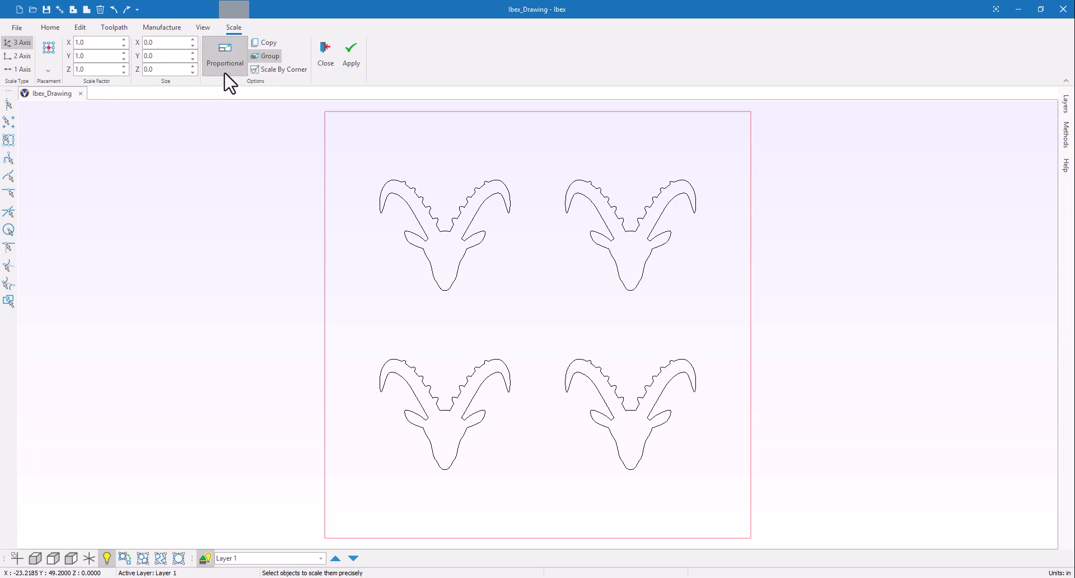
left_click(459, 235)
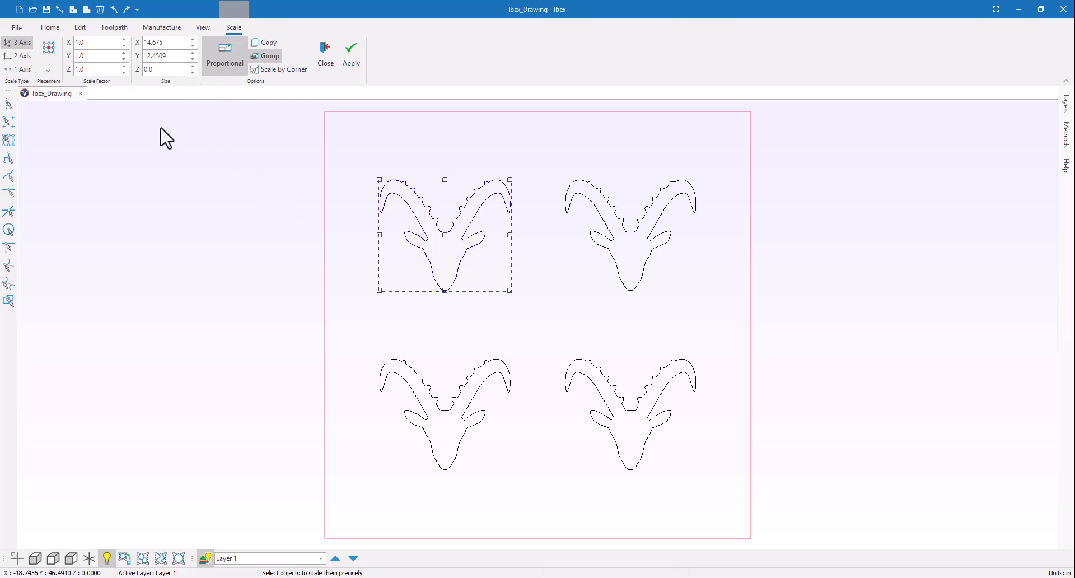
left_click(124, 40)
left_click(124, 39)
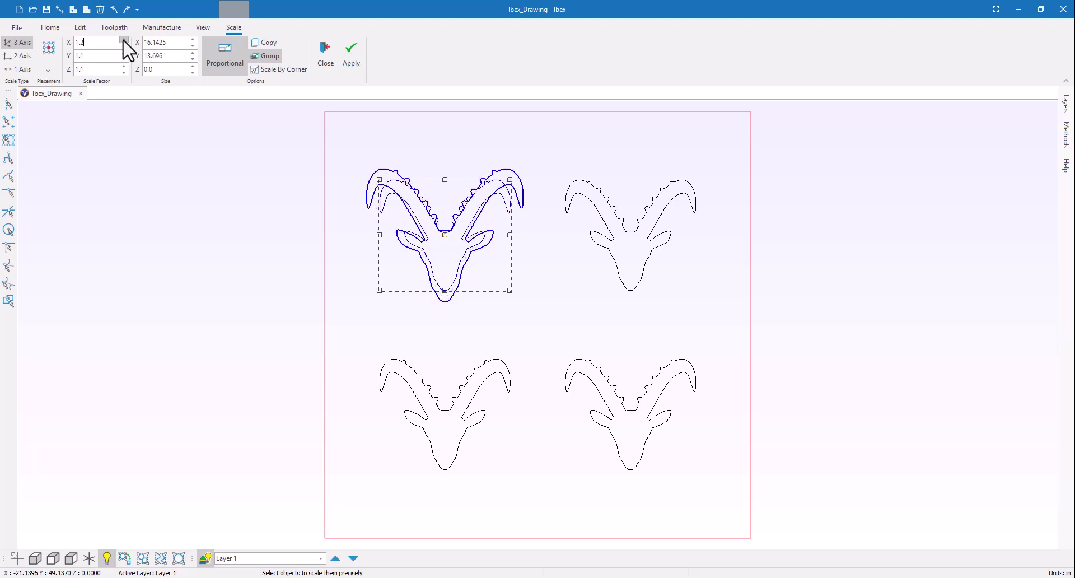
left_click(124, 40)
left_click(124, 40)
left_click(124, 40)
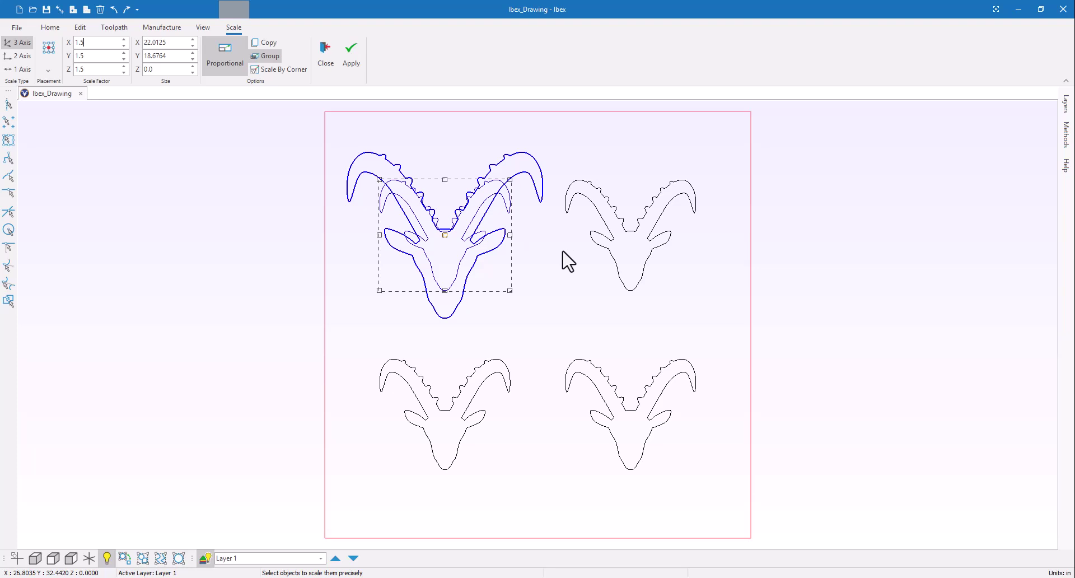
left_click(353, 67)
key("Escape")
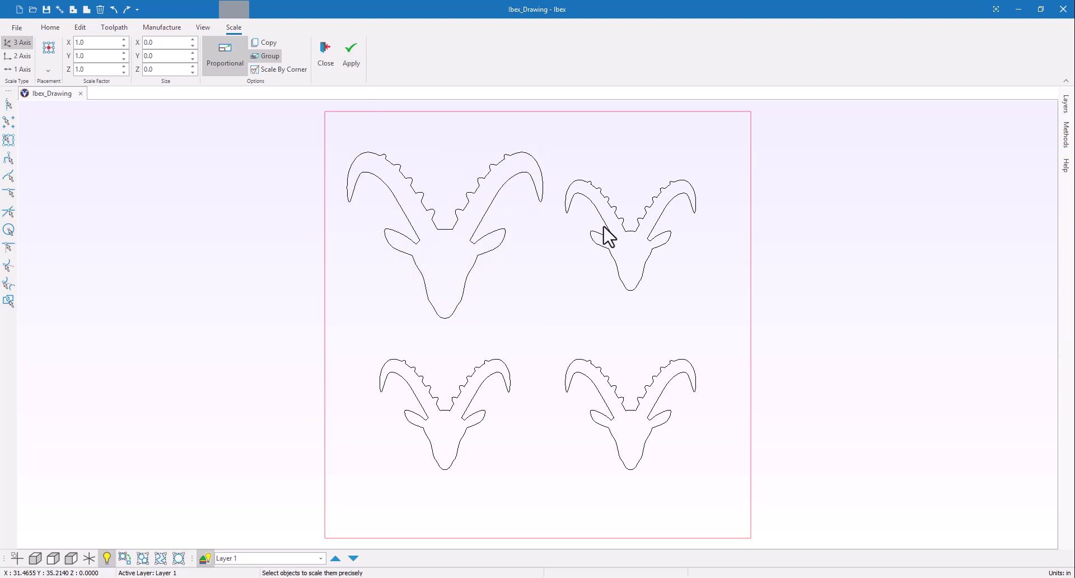
- Try a non-proportional X scale factor of 1.4 on the upper-right ibex head, and reset the factor to 1.0
left_click(610, 233)
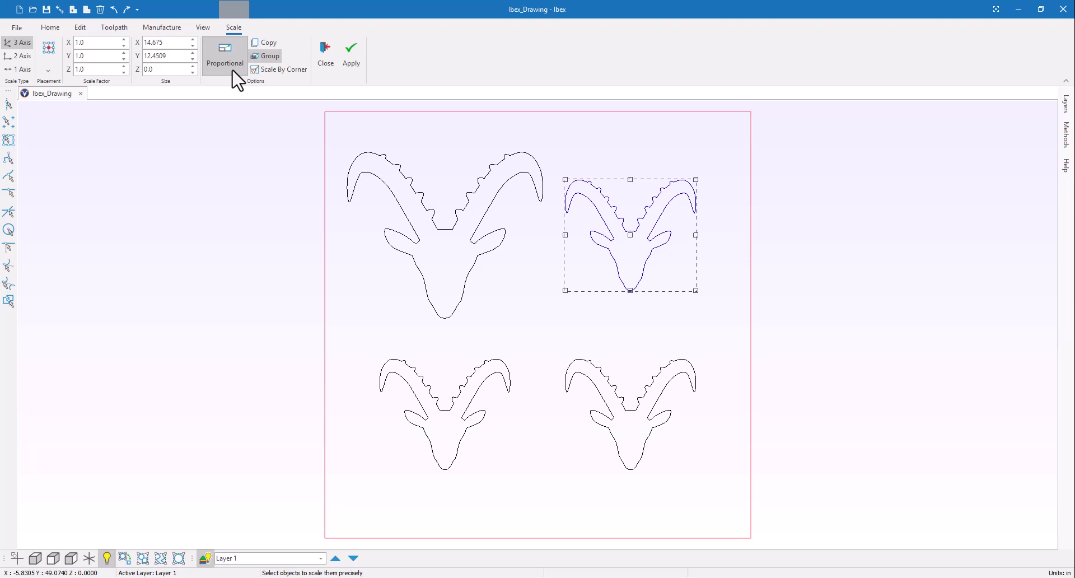
left_click(124, 40)
left_click(124, 39)
left_click(123, 40)
left_click(124, 40)
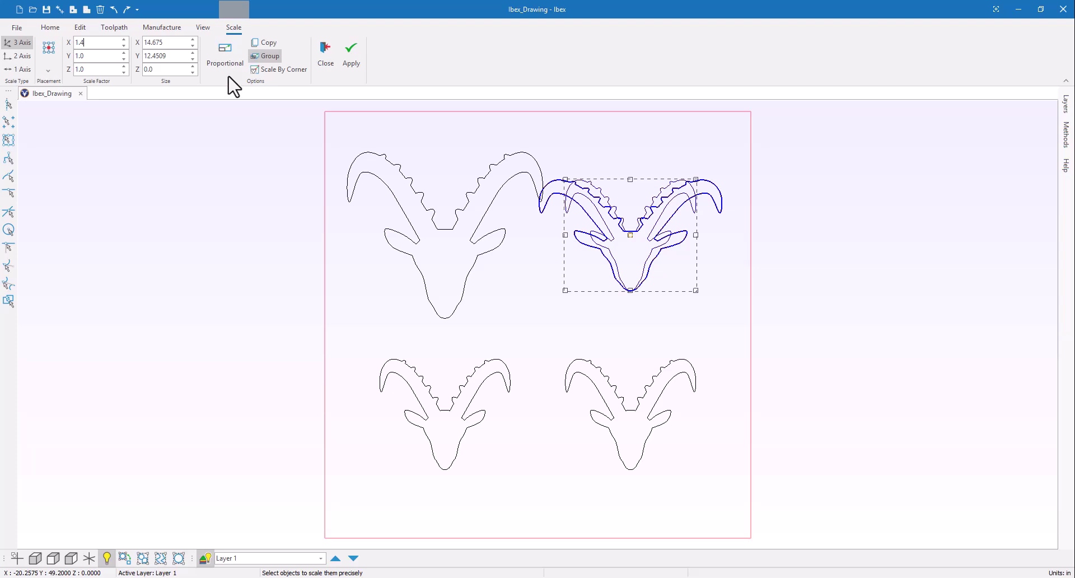
left_click(124, 45)
left_click(123, 45)
left_click(124, 45)
left_click(123, 46)
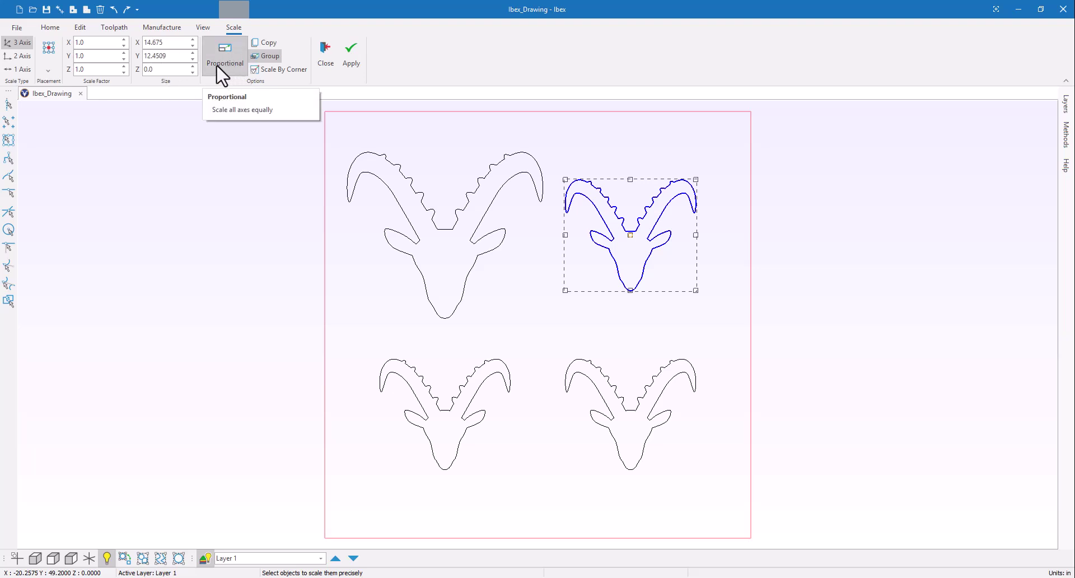
- Try resizing the upper-right ibex head proportionally to an X size of 20 in
left_click(174, 45)
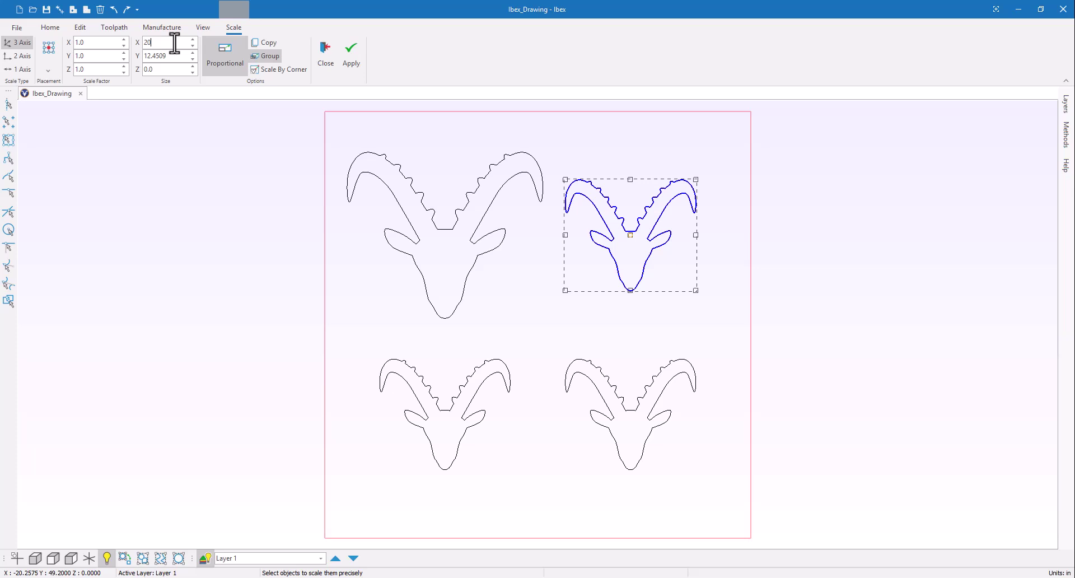
key("Return")
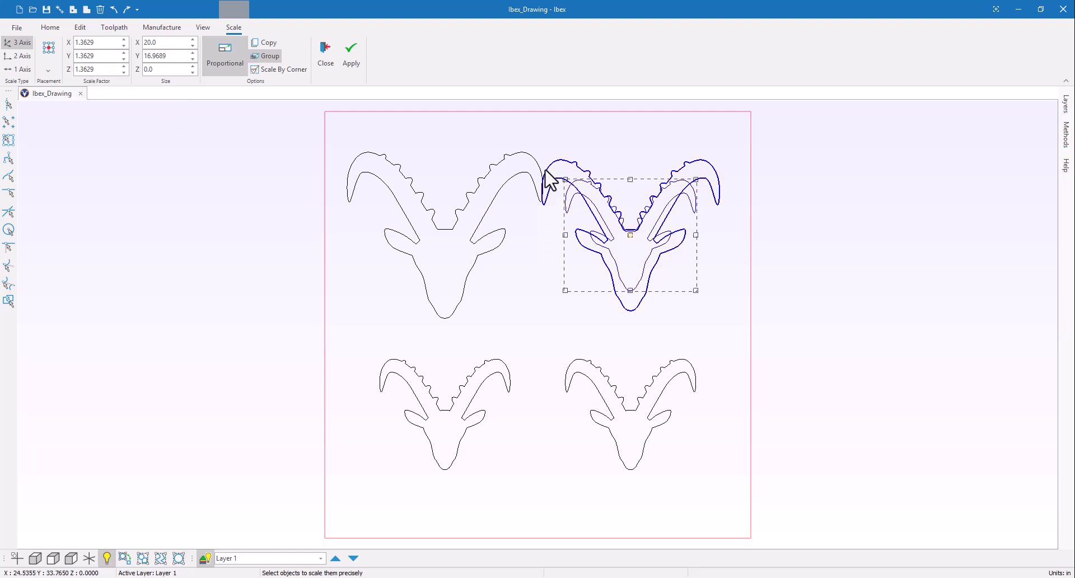
left_click(260, 145)
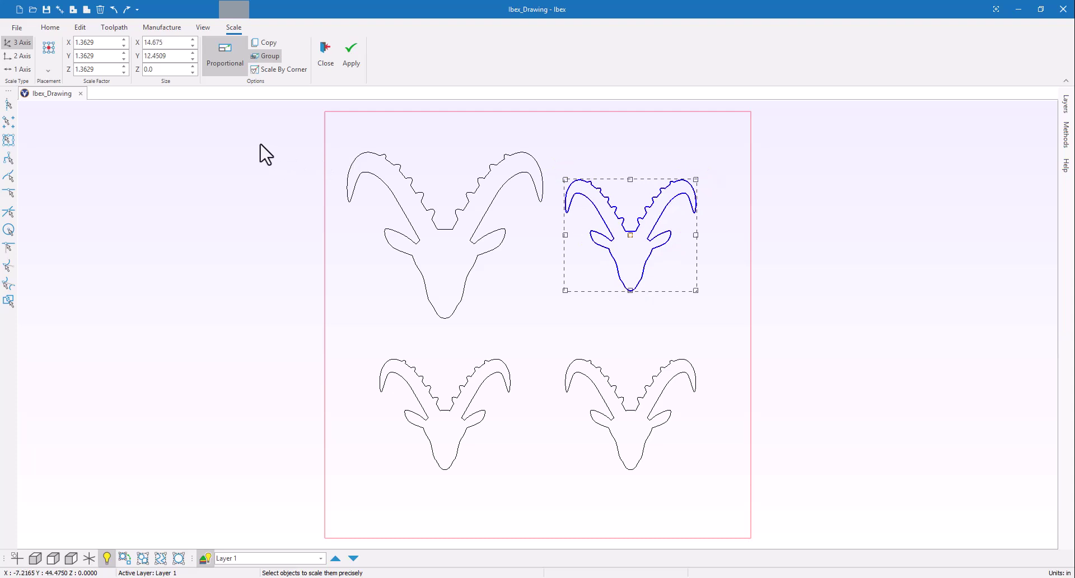
- Turn off proportional scaling and stretch the upper-right ibex head to an X size of 20 in
left_click(226, 69)
double_click(166, 44)
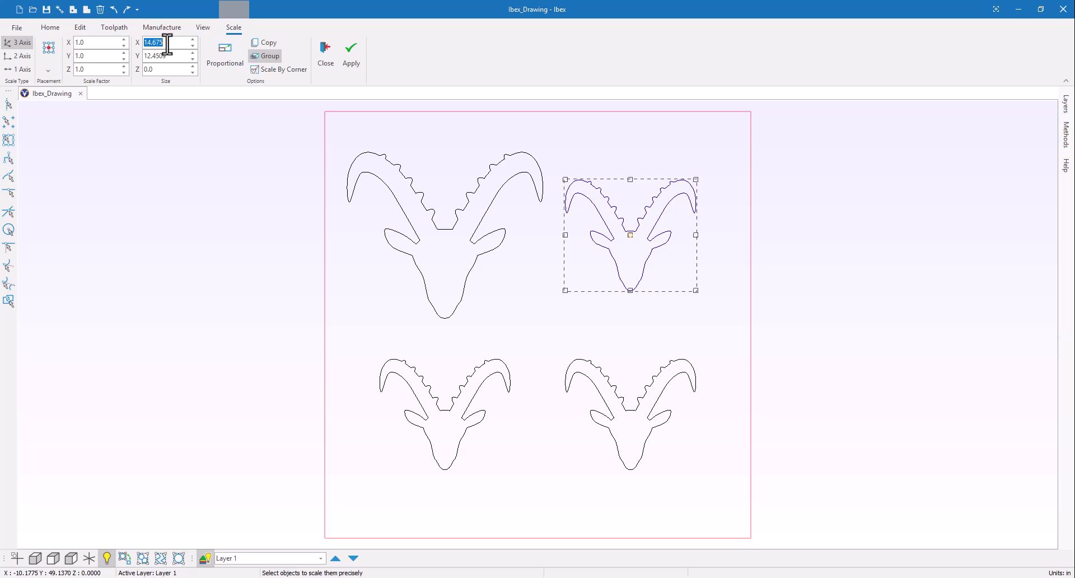
type("20")
key("Return")
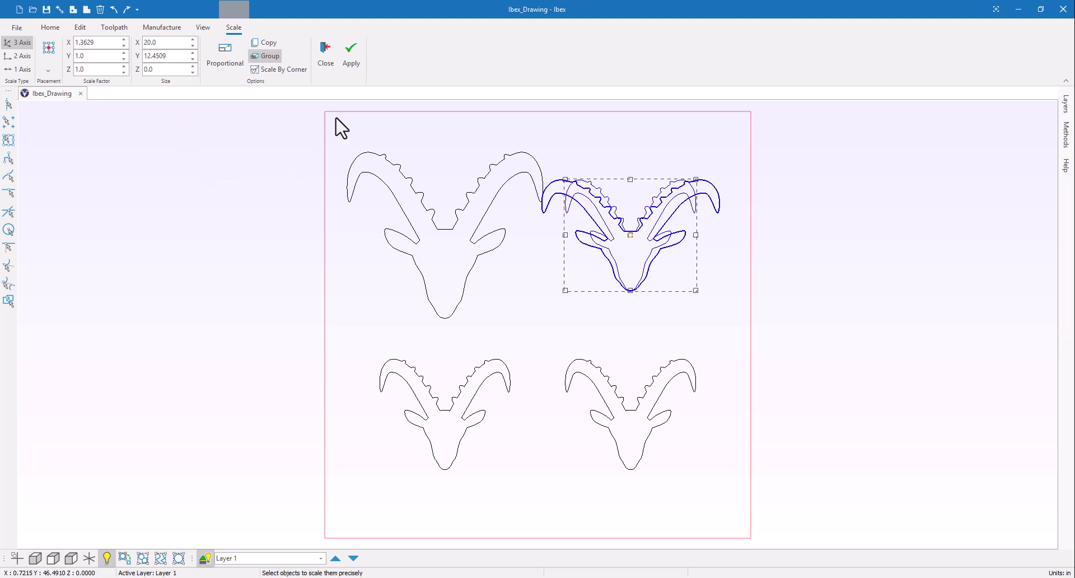
left_click(352, 61)
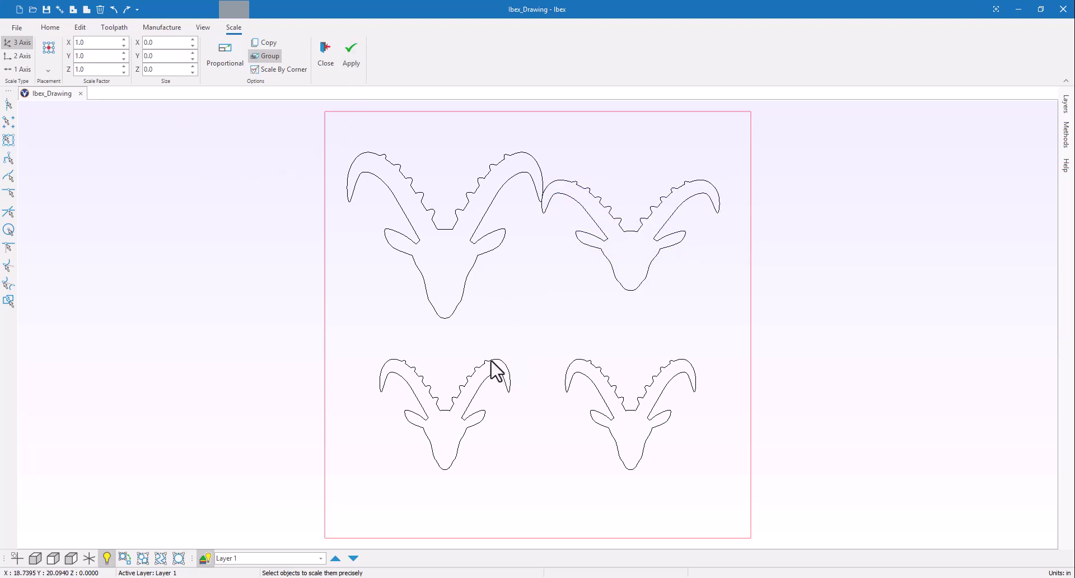
- Restore proportional scaling and shrink the lower-left ibex head freehand with reference points to about 11.2 by 9.5 in
left_click(491, 362)
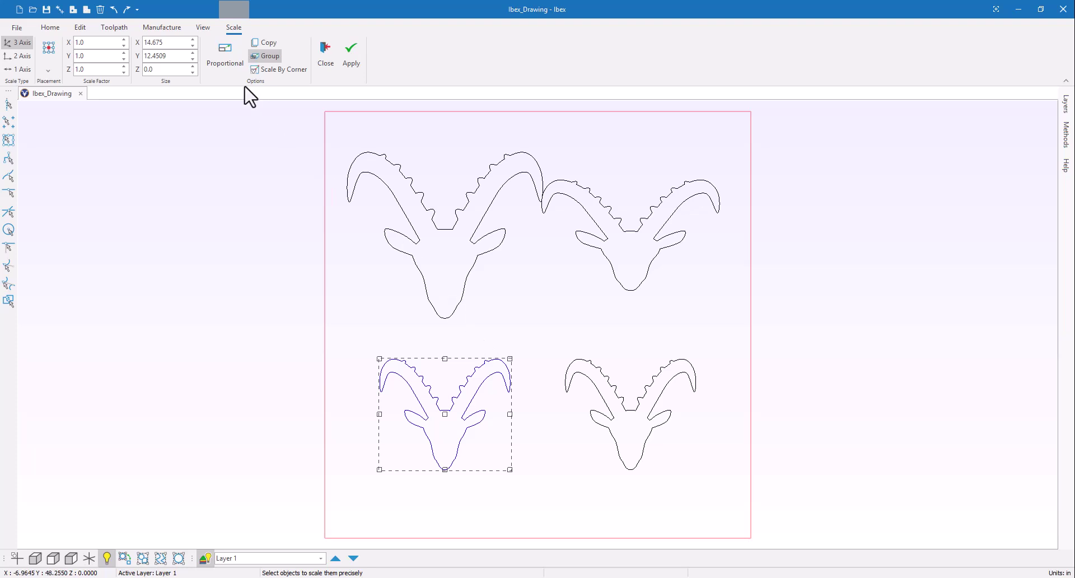
left_click(226, 67)
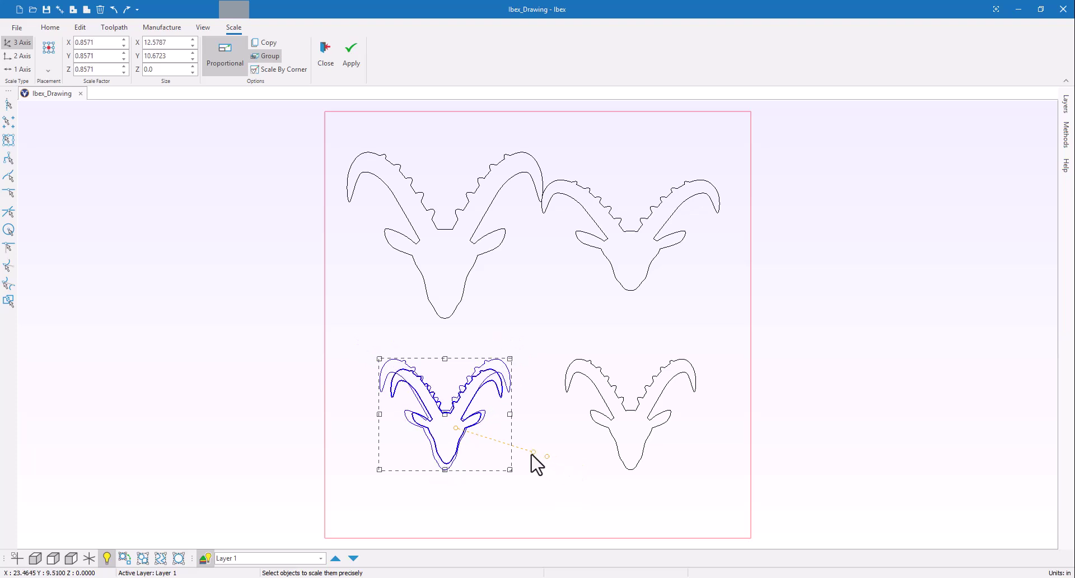
key("Escape")
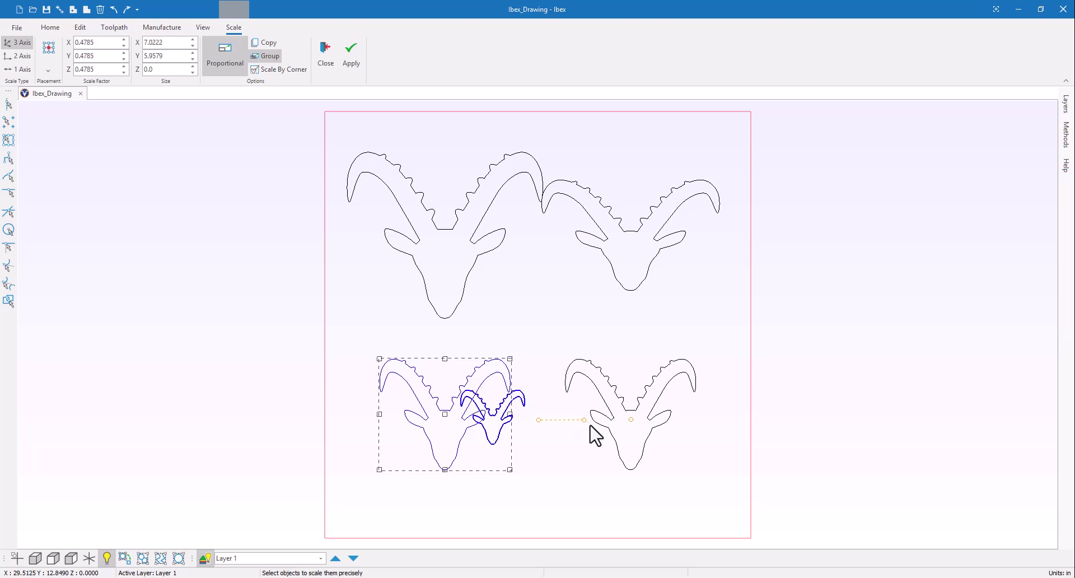
left_click(608, 435)
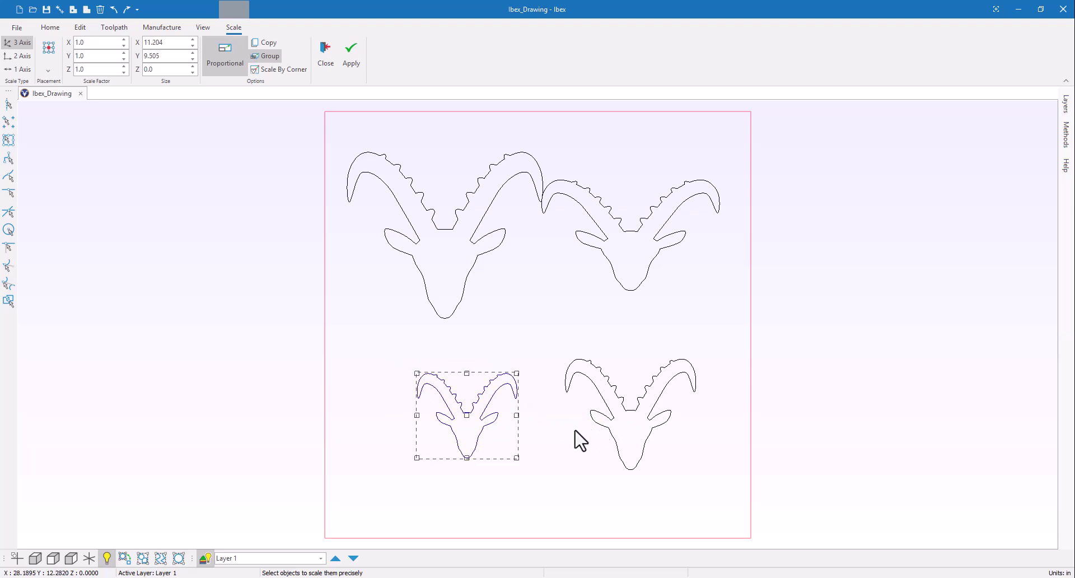
- Turn on Scale By Corner for the lower-right ibex head and open the choice of origin placements
left_click(601, 399)
left_click(600, 405)
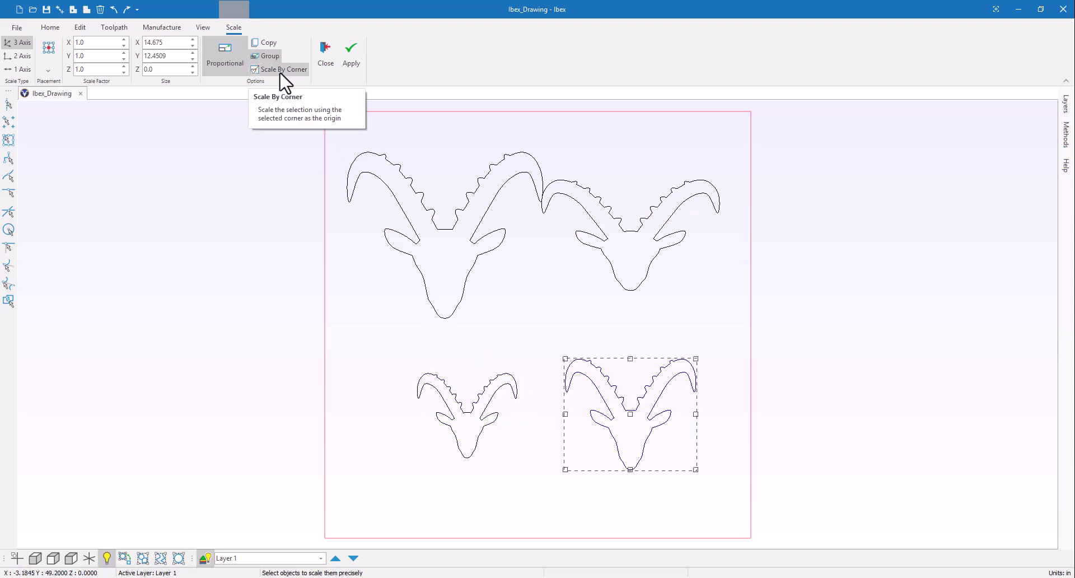
left_click(47, 70)
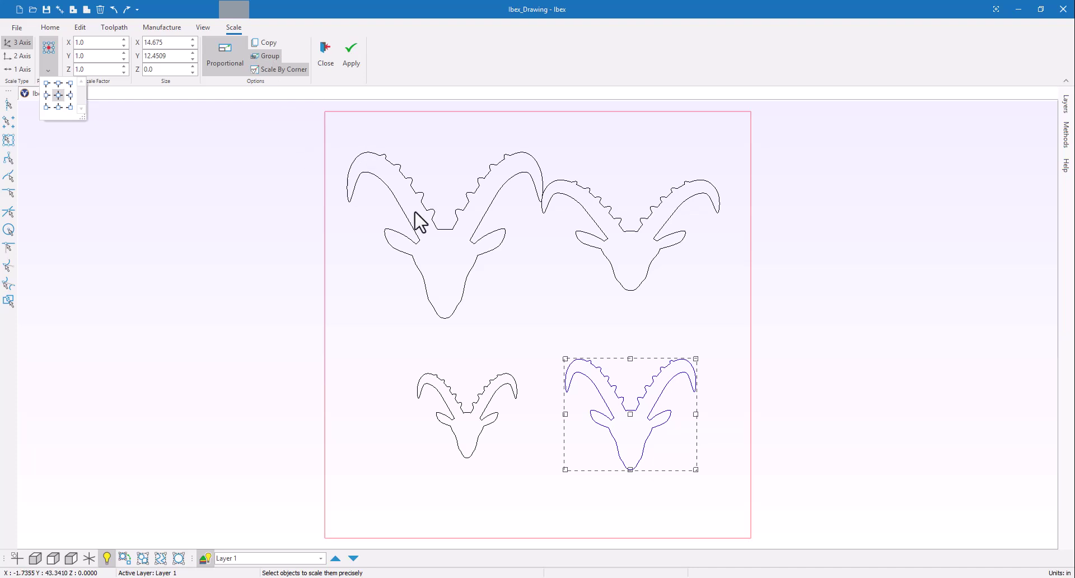
- Try enlarging the lower-right ibex head about its centre using reference points picked outside the material, and clear the selection
left_click(789, 420)
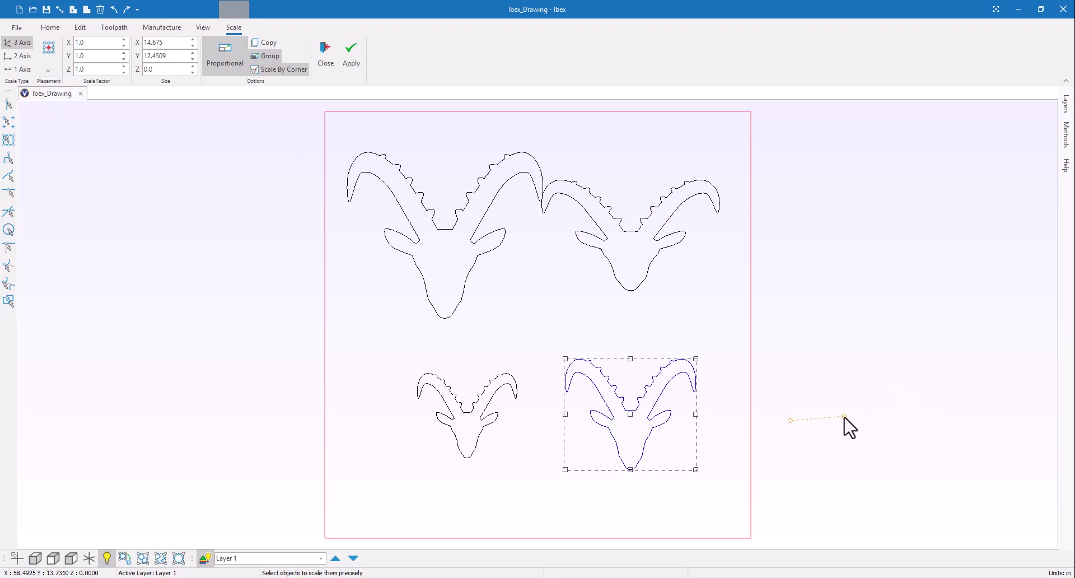
left_click(846, 416)
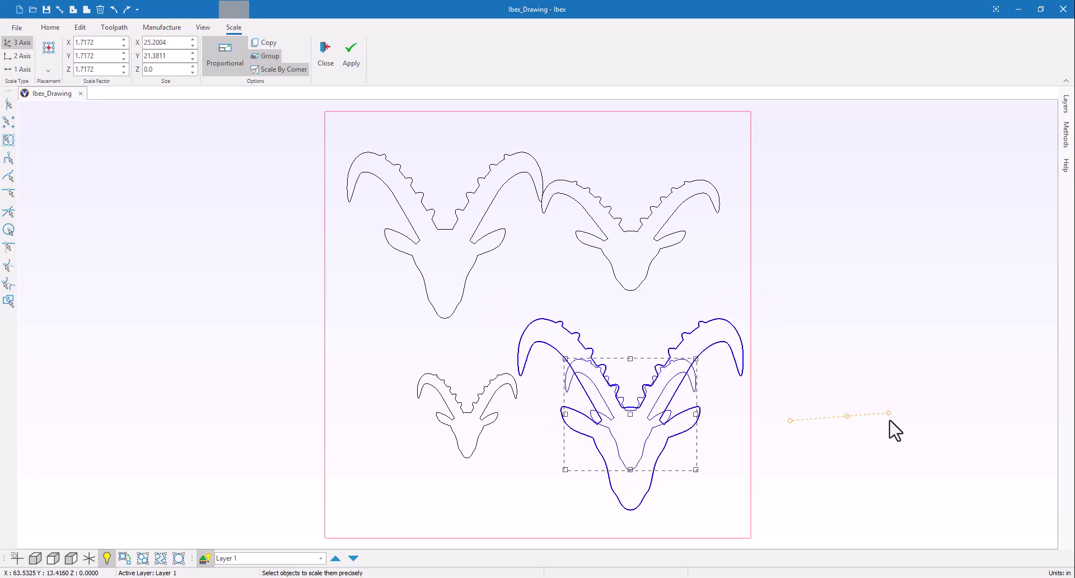
key("Escape")
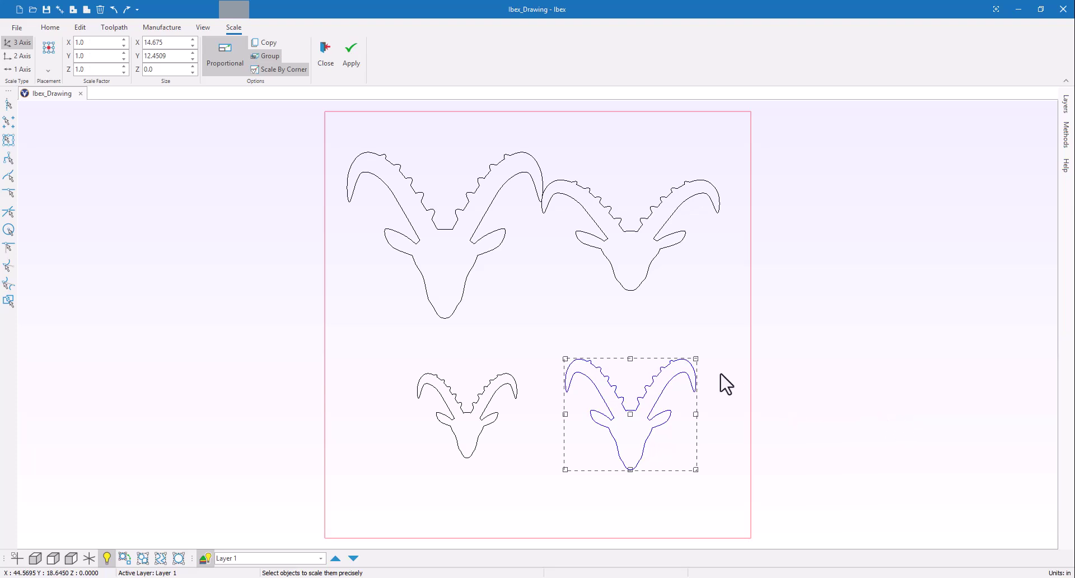
key("Escape")
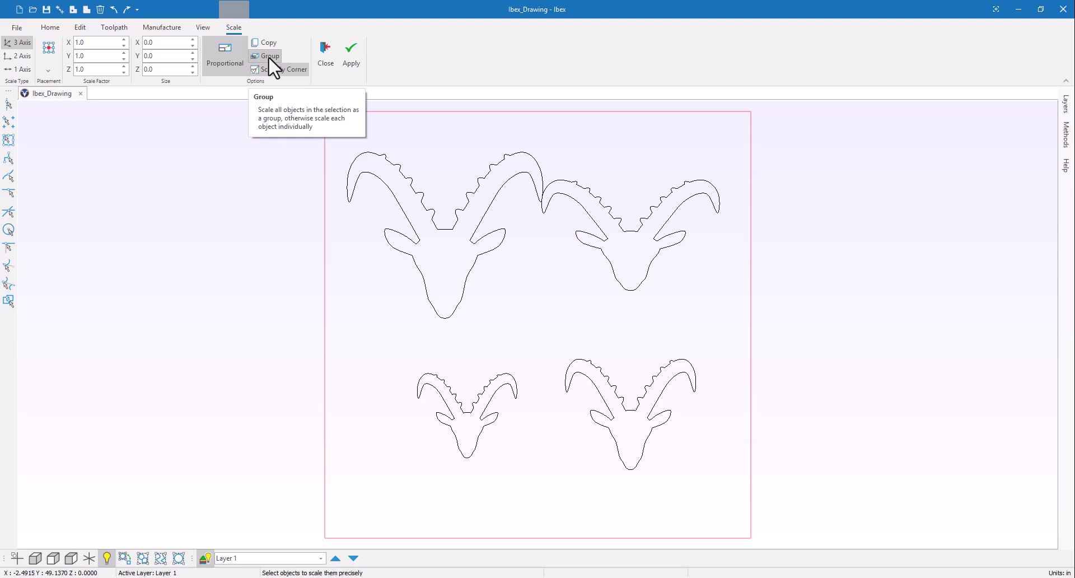
- Select all four ibex heads and try scaling them together as one group with freehand reference points
left_click_drag(756, 492, 319, 132)
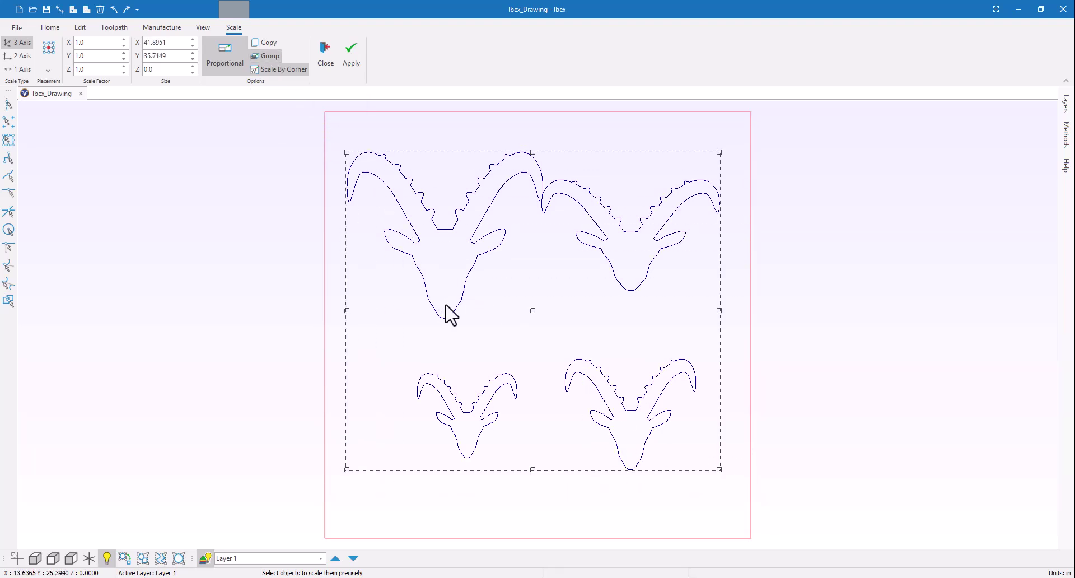
left_click(746, 329)
left_click(832, 296)
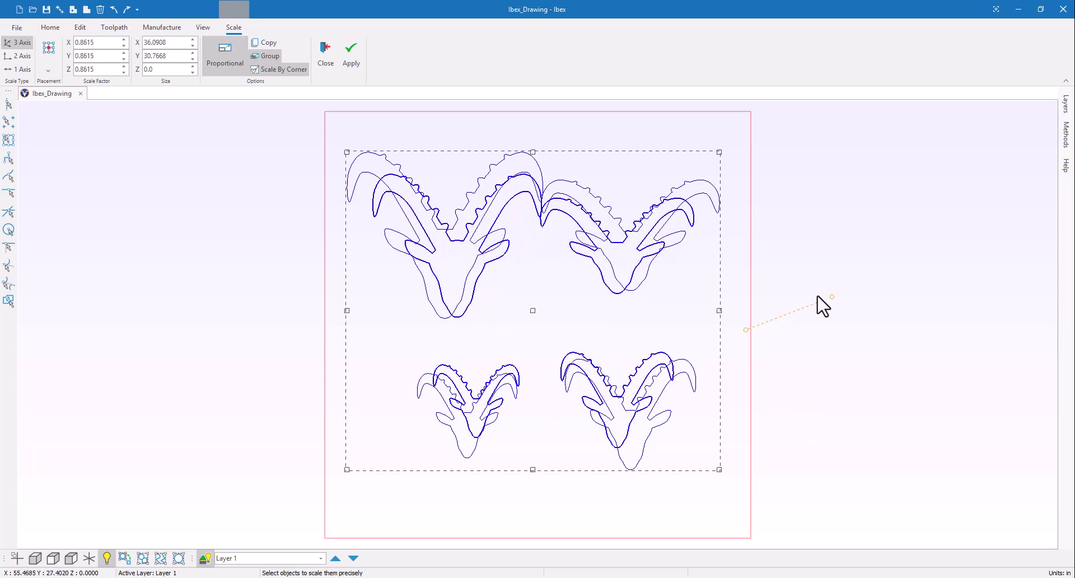
key("Escape")
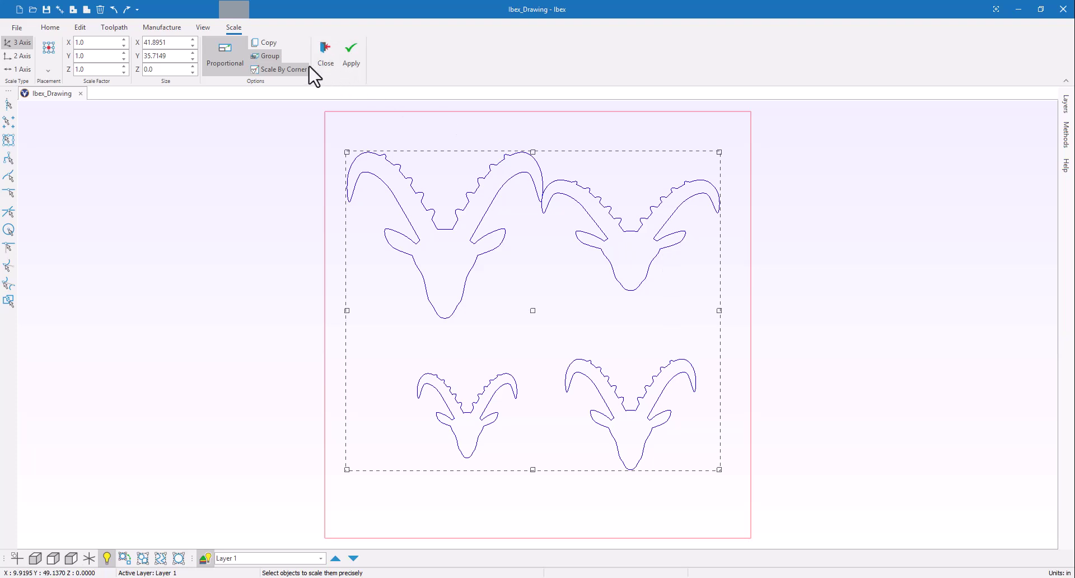
- Turn off group scaling and shrink all four ibex heads individually about their own centres with freehand reference points
left_click(269, 56)
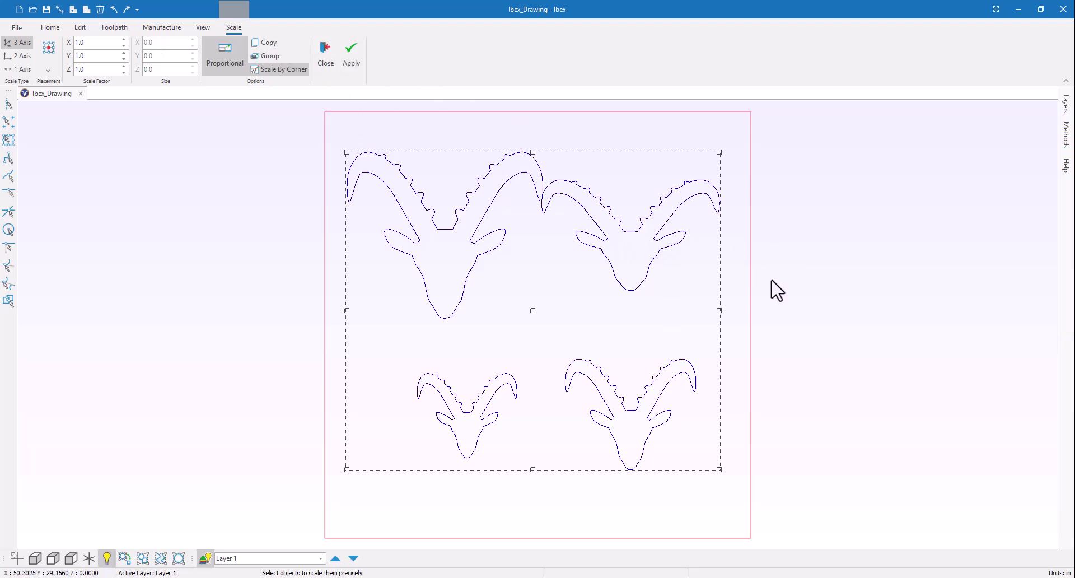
left_click(758, 312)
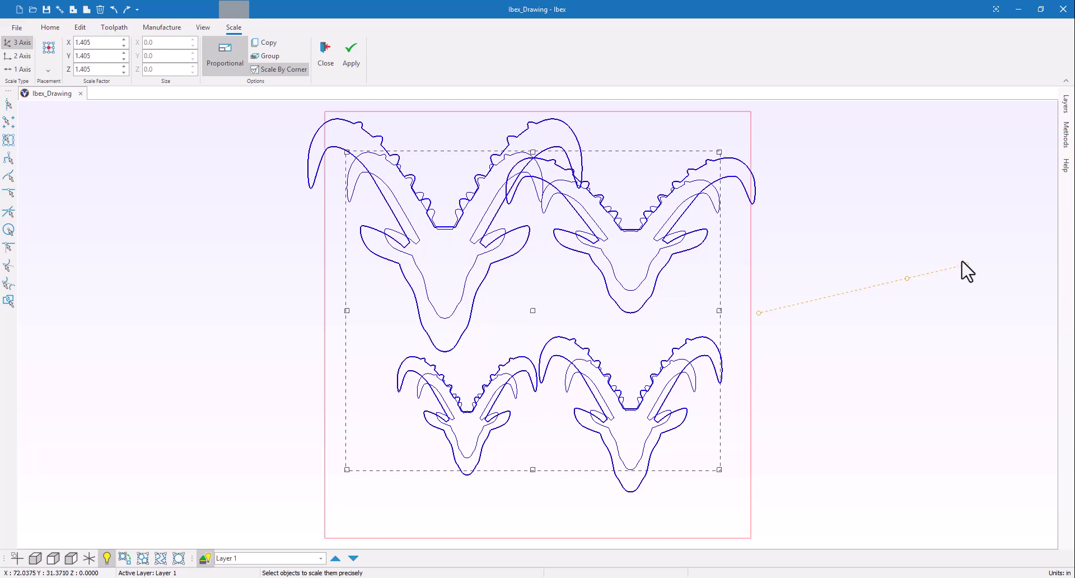
left_click(908, 278)
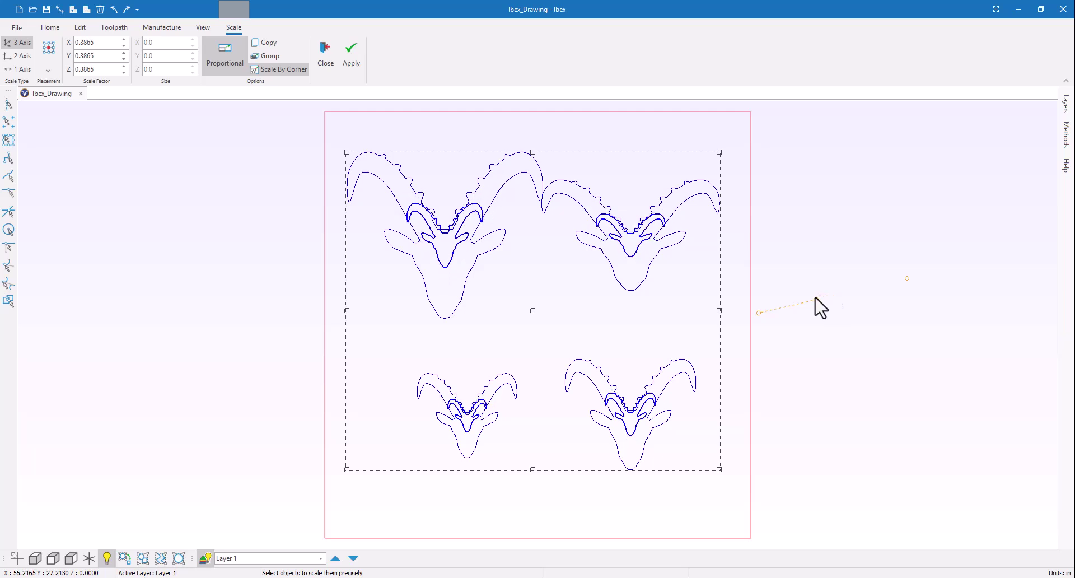
left_click(871, 286)
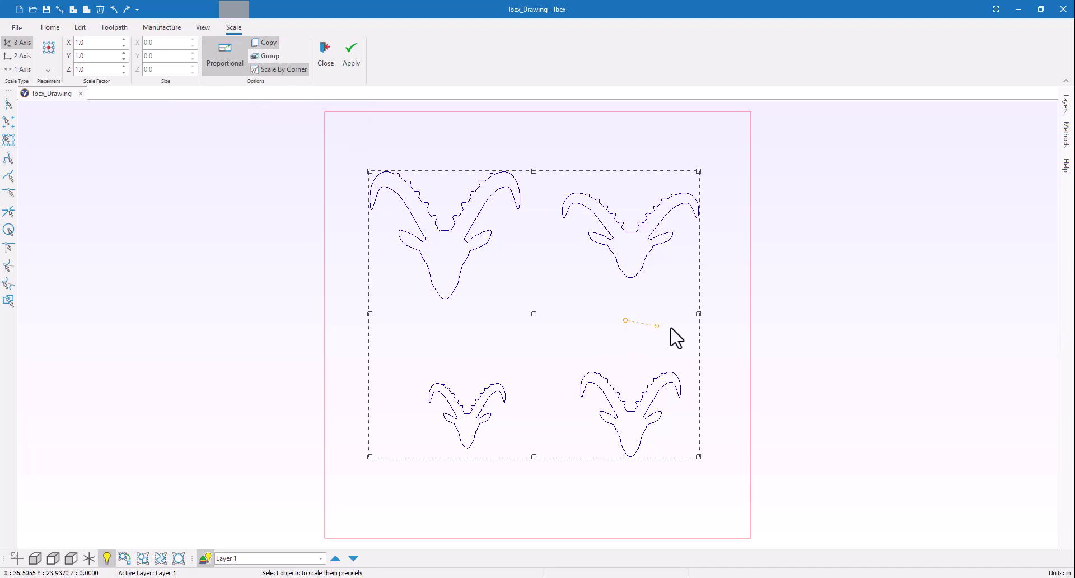
- Turn on Copy, create an enlarged copy of each ibex head about its own centre, and exit scaling
left_click(872, 324)
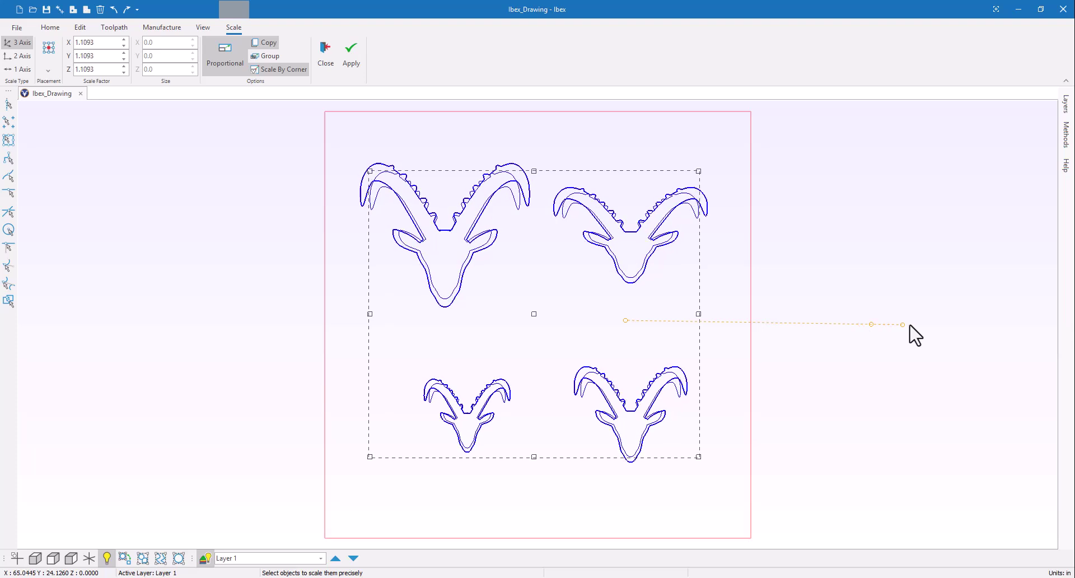
left_click(977, 326)
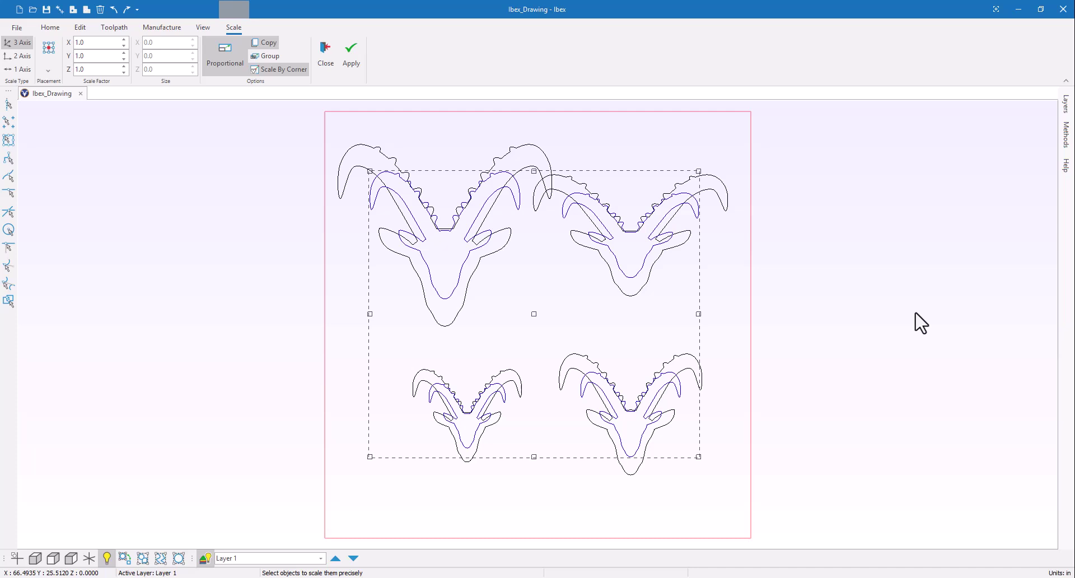
left_click(721, 319)
key("Escape")
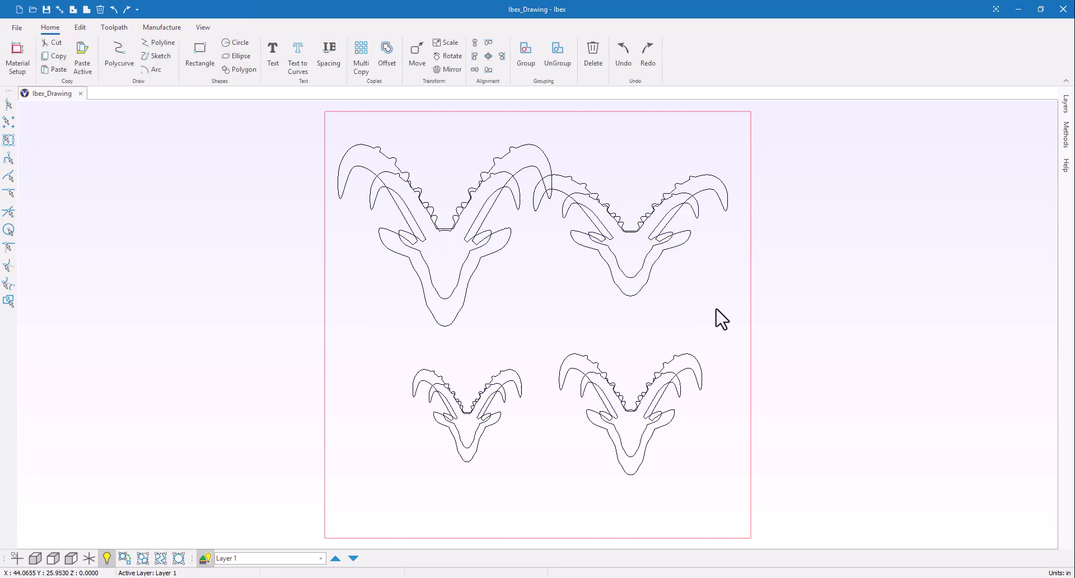